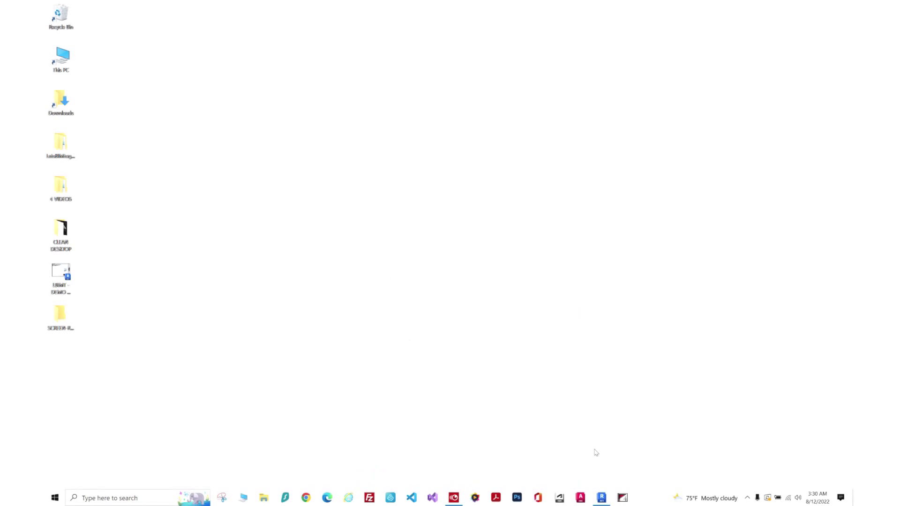
- Restore the Revit 2023 window showing the LBIMT project's T-1 Cover Sheet
{"action": "left_click", "coordinate": [600, 499]}
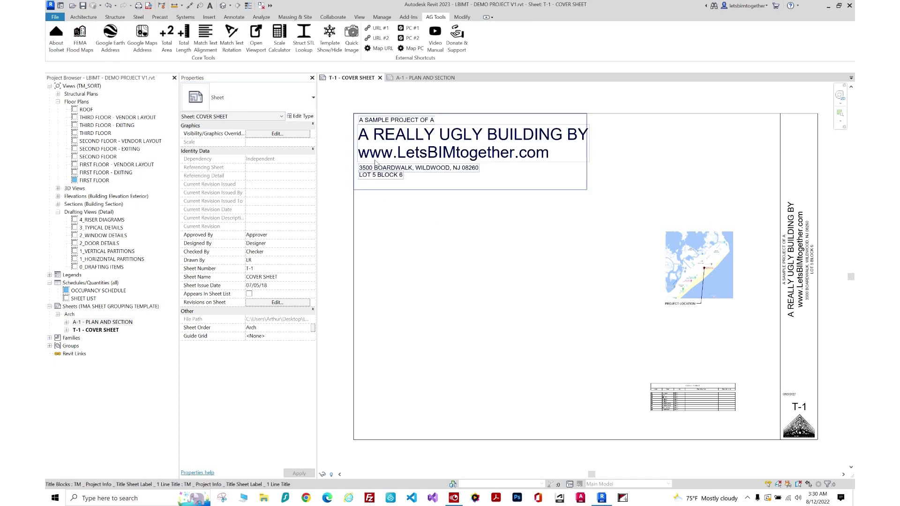
{"action": "scroll", "coordinate": [357, 136], "scroll_direction": "up", "scroll_amount": 2}
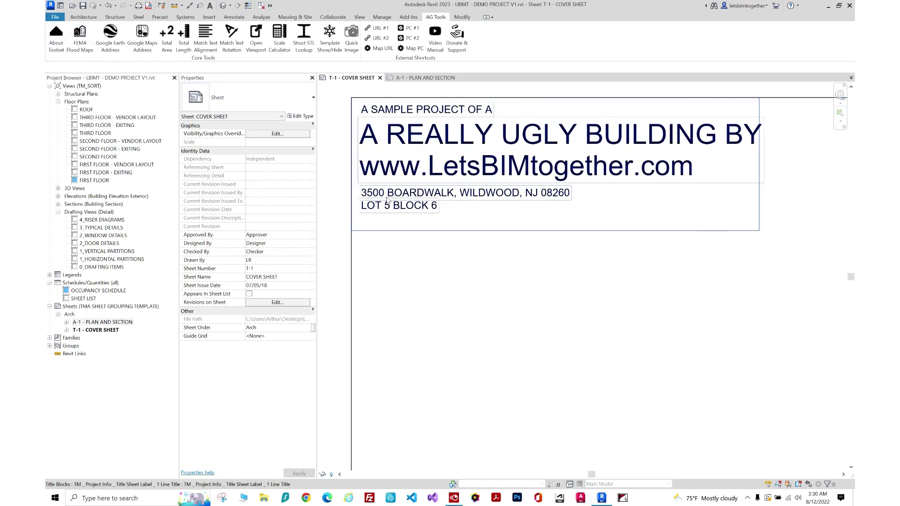
{"action": "scroll", "coordinate": [473, 196], "scroll_direction": "down", "scroll_amount": 4}
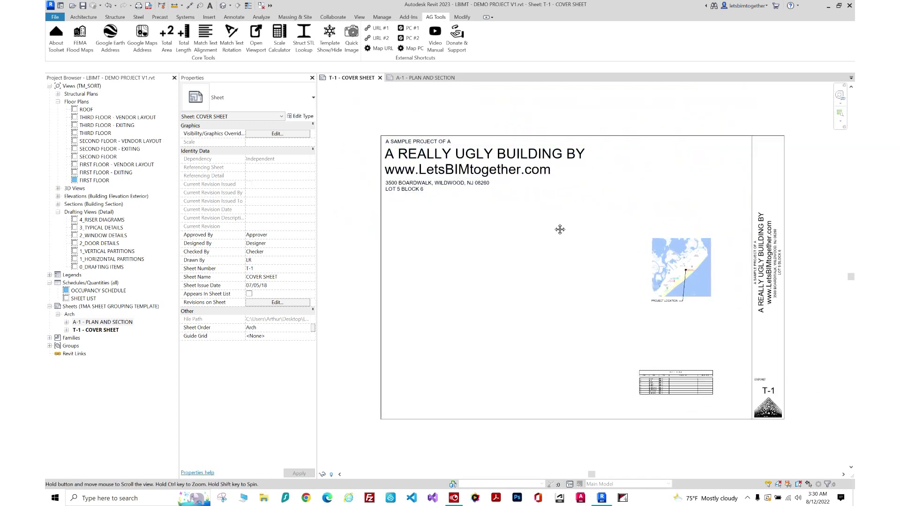
{"action": "scroll", "coordinate": [786, 266], "scroll_direction": "up", "scroll_amount": 4}
{"action": "middle_click_drag", "start_coordinate": [786, 266], "coordinate": [726, 257]}
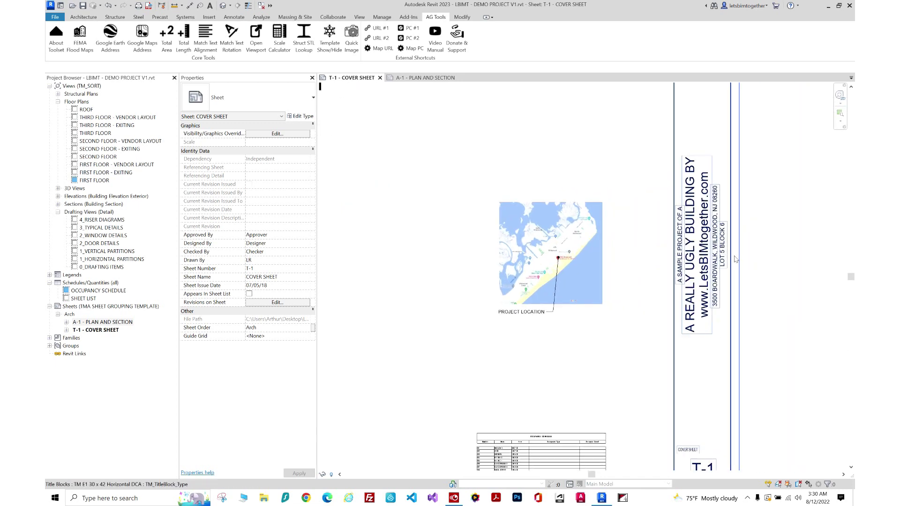
{"action": "scroll", "coordinate": [735, 260], "scroll_direction": "down", "scroll_amount": 3}
{"action": "scroll", "coordinate": [586, 235], "scroll_direction": "up", "scroll_amount": 3}
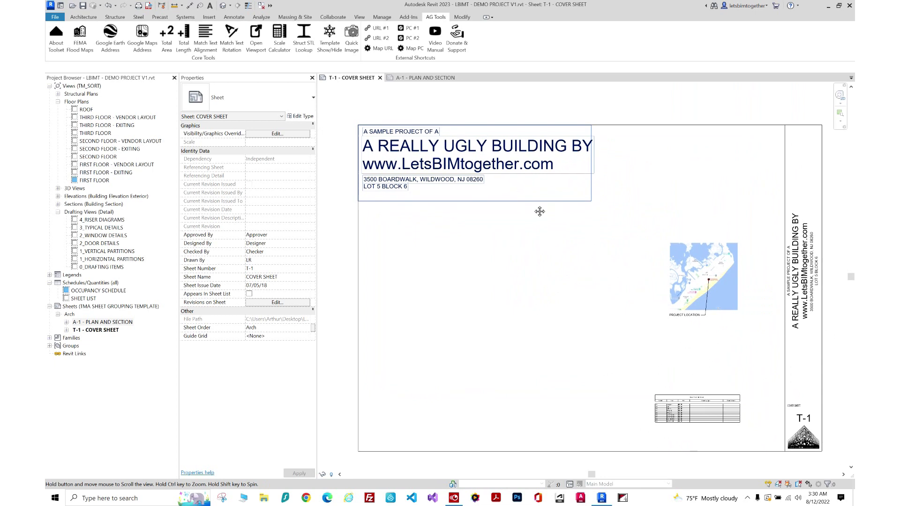
{"action": "left_click", "coordinate": [80, 42]}
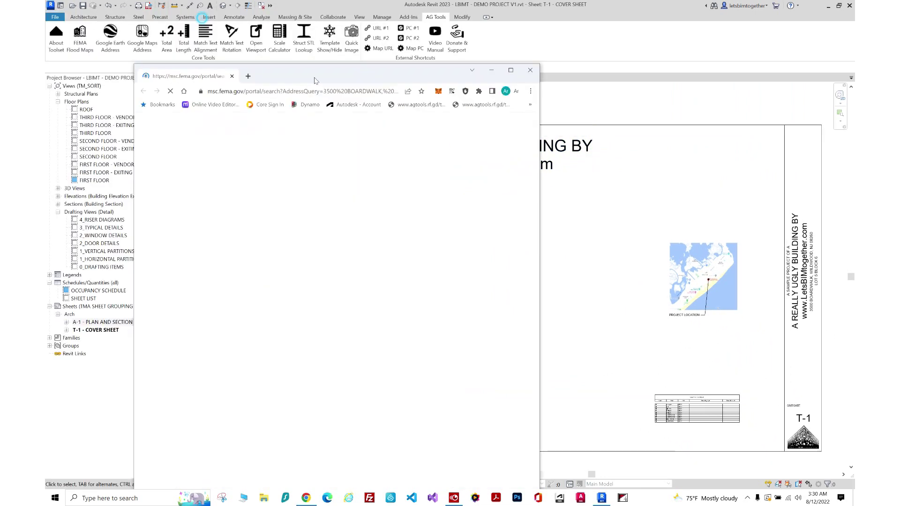
{"action": "double_click", "coordinate": [314, 80]}
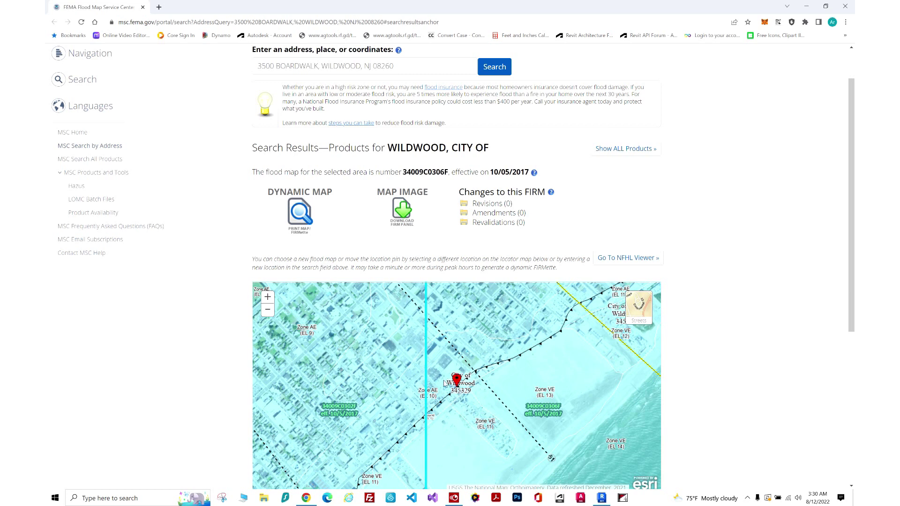
{"action": "left_click", "coordinate": [808, 7]}
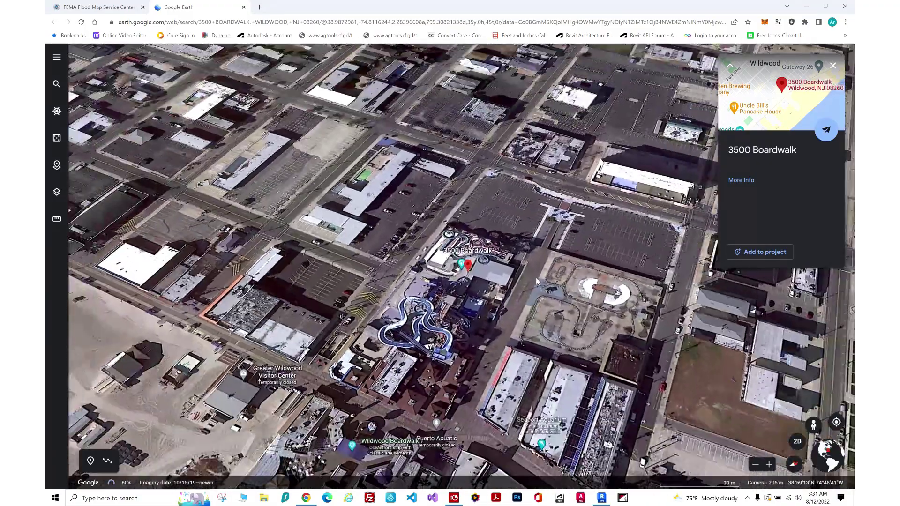
{"action": "left_click_drag", "start_coordinate": [537, 280], "coordinate": [462, 257], "text": "shift"}
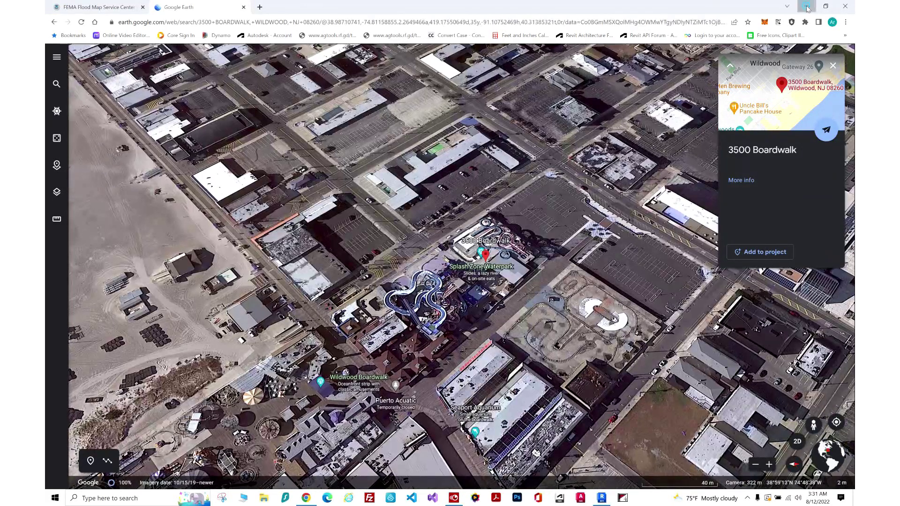
- Leave the 3500 Boardwalk map up in Google Maps and start Snipping Tool
{"action": "left_click", "coordinate": [807, 6]}
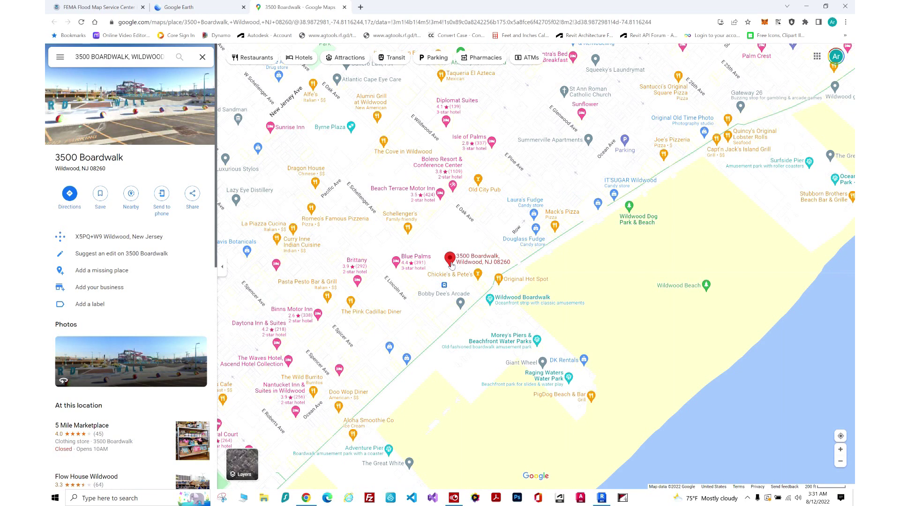
{"action": "left_click", "coordinate": [223, 499]}
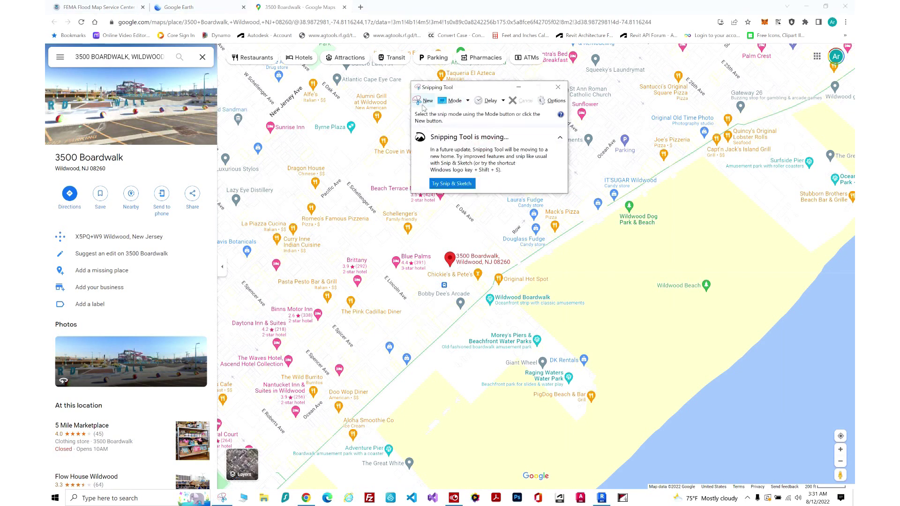
- Snip the street map area around the 3500 Boardwalk pin
{"action": "left_click", "coordinate": [425, 104]}
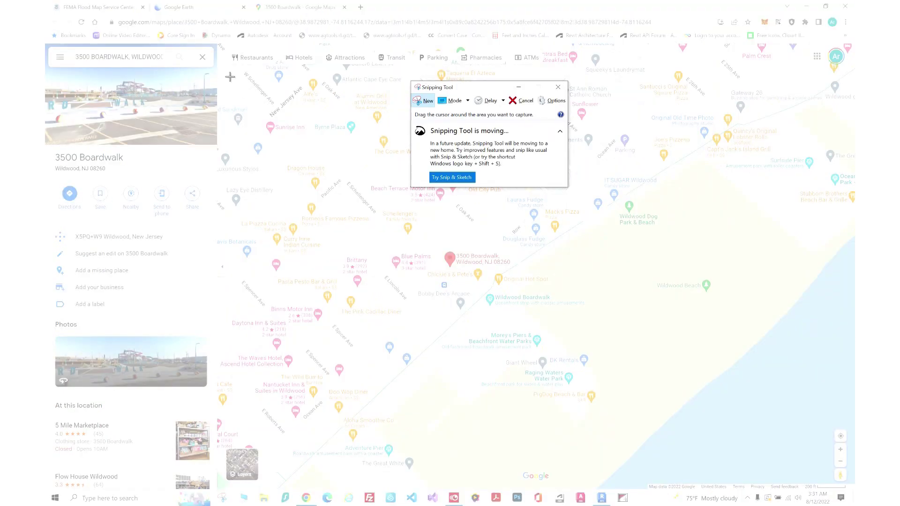
{"action": "left_click_drag", "start_coordinate": [230, 76], "coordinate": [606, 297]}
{"action": "left_click_drag", "start_coordinate": [638, 325], "coordinate": [730, 483]}
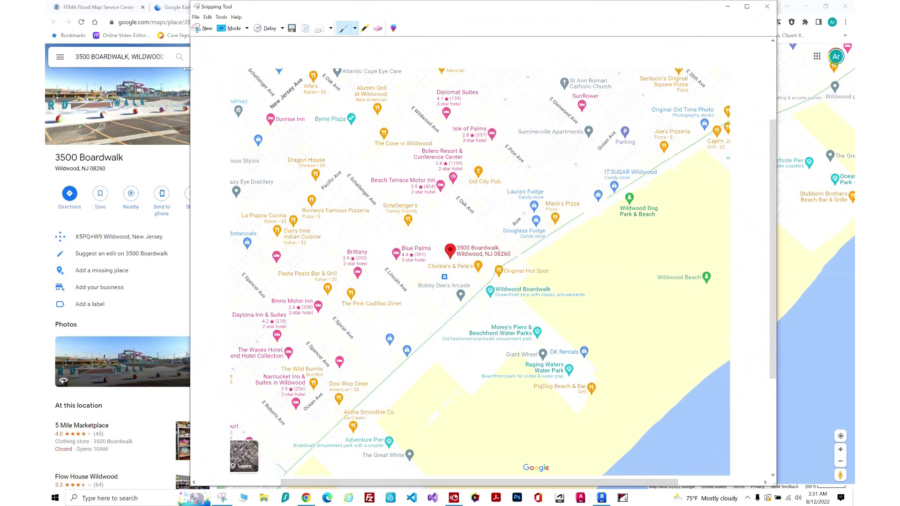
{"action": "left_click", "coordinate": [199, 29]}
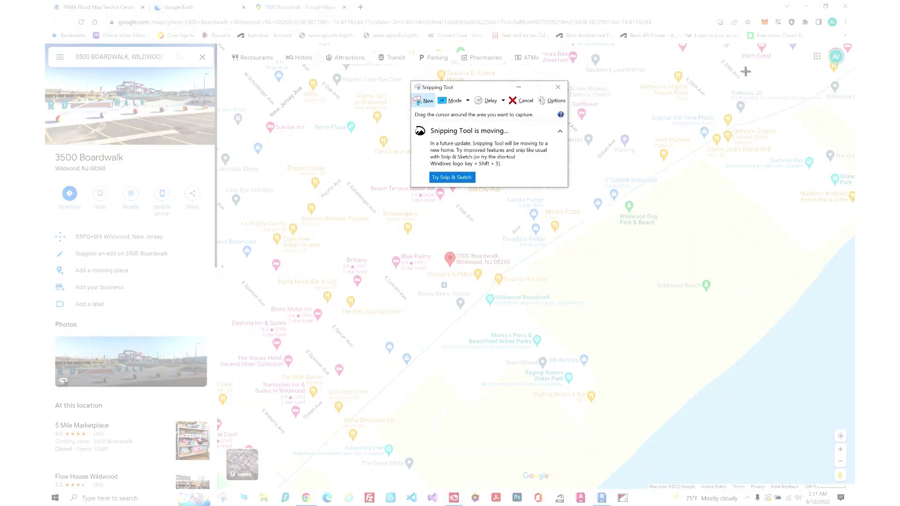
{"action": "left_click_drag", "start_coordinate": [749, 64], "coordinate": [283, 489]}
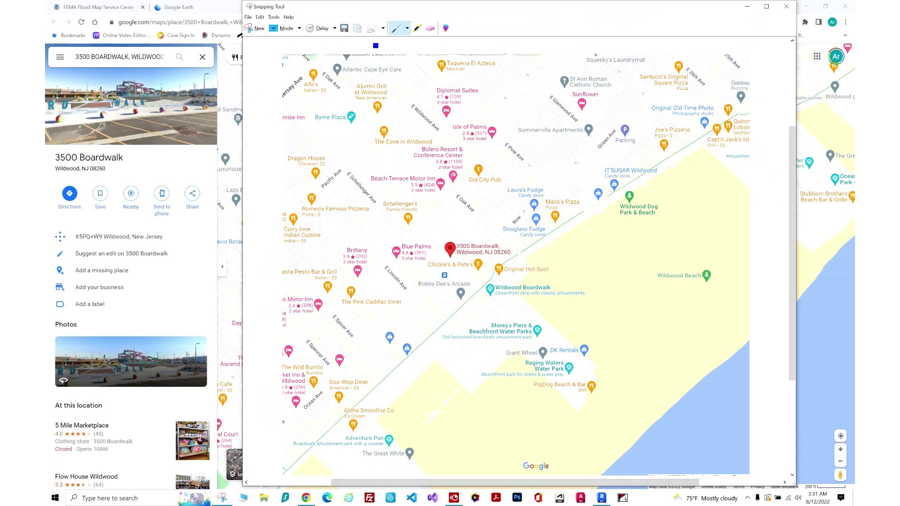
- Save the snip to the Desktop as Capture.PNG and close Snipping Tool
{"action": "left_click", "coordinate": [344, 28]}
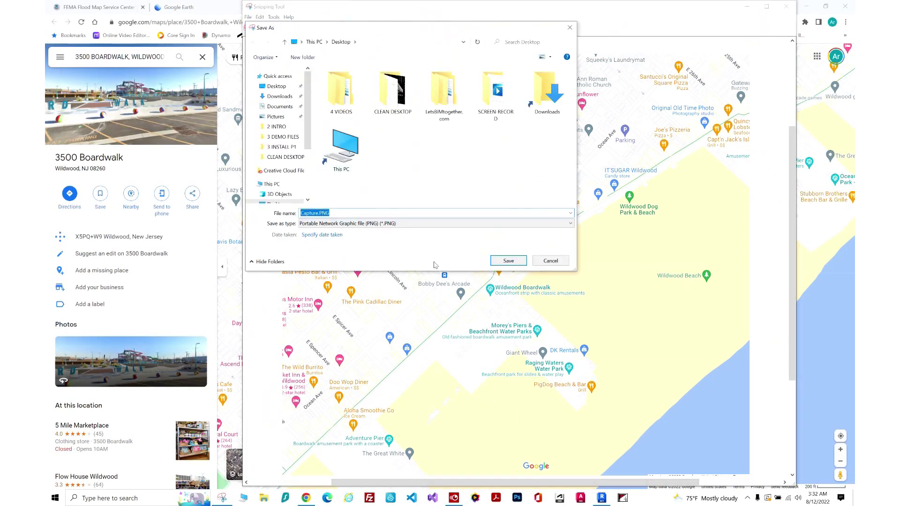
{"action": "left_click", "coordinate": [508, 261]}
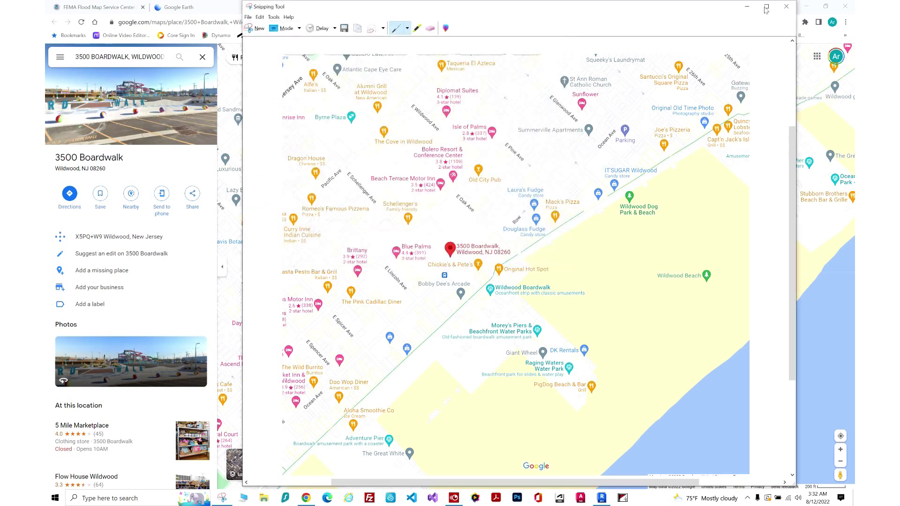
{"action": "left_click", "coordinate": [786, 6]}
- Bring Capture.PNG from the desktop onto the T-1 cover sheet and maximize Revit
{"action": "left_click", "coordinate": [805, 6]}
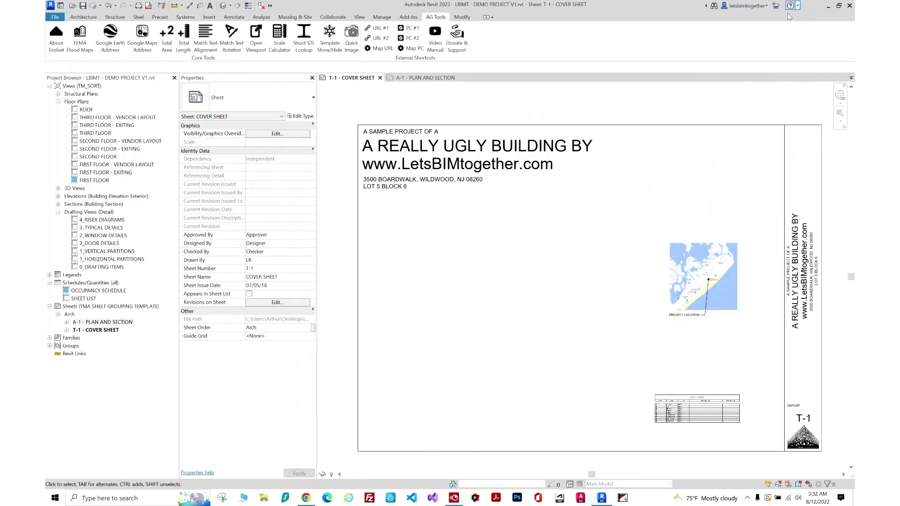
{"action": "left_click", "coordinate": [838, 6]}
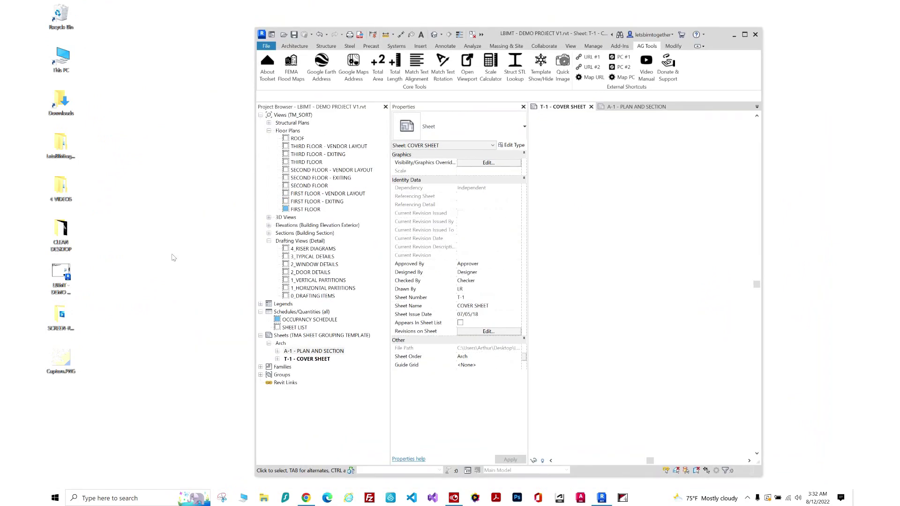
{"action": "left_click_drag", "start_coordinate": [478, 303], "coordinate": [636, 308]}
{"action": "left_click", "coordinate": [637, 308]}
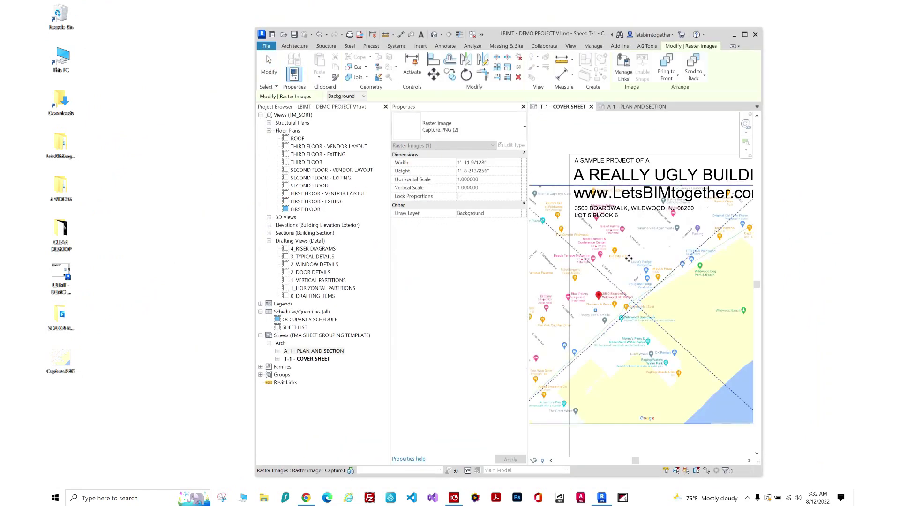
{"action": "double_click", "coordinate": [565, 36]}
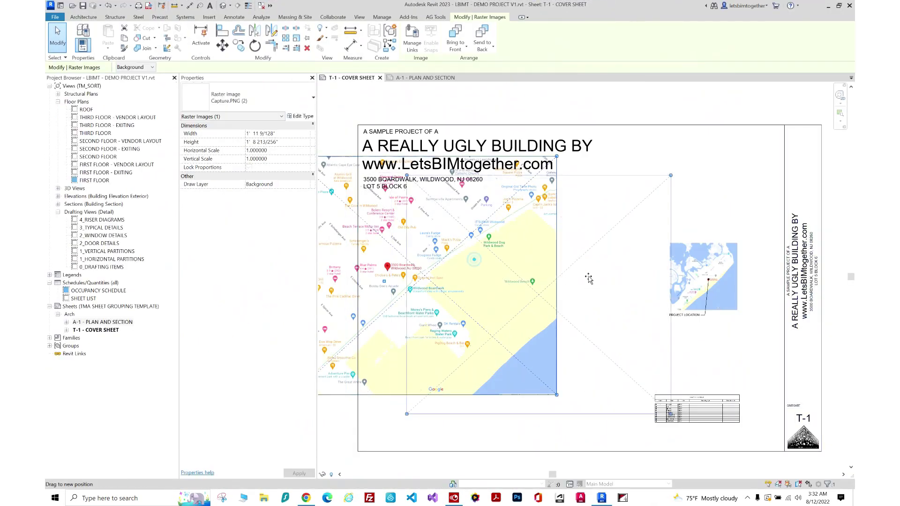
- Shrink the map image to about half size and place it beside the location map
{"action": "left_click_drag", "start_coordinate": [412, 414], "coordinate": [546, 292]}
{"action": "left_click_drag", "start_coordinate": [610, 235], "coordinate": [468, 302]}
{"action": "left_click", "coordinate": [558, 338]}
{"action": "scroll", "coordinate": [473, 254], "scroll_direction": "up", "scroll_amount": 10}
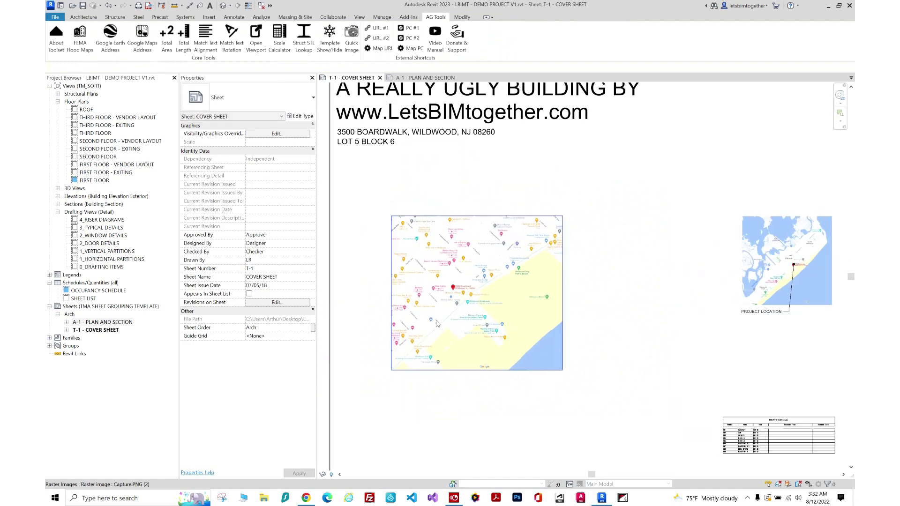
{"action": "scroll", "coordinate": [472, 253], "scroll_direction": "down", "scroll_amount": 8}
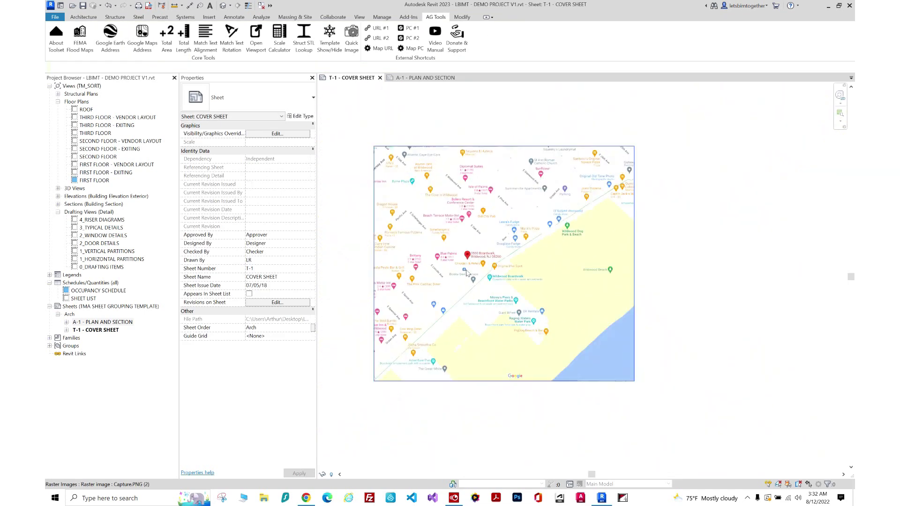
{"action": "scroll", "coordinate": [749, 285], "scroll_direction": "up", "scroll_amount": 5}
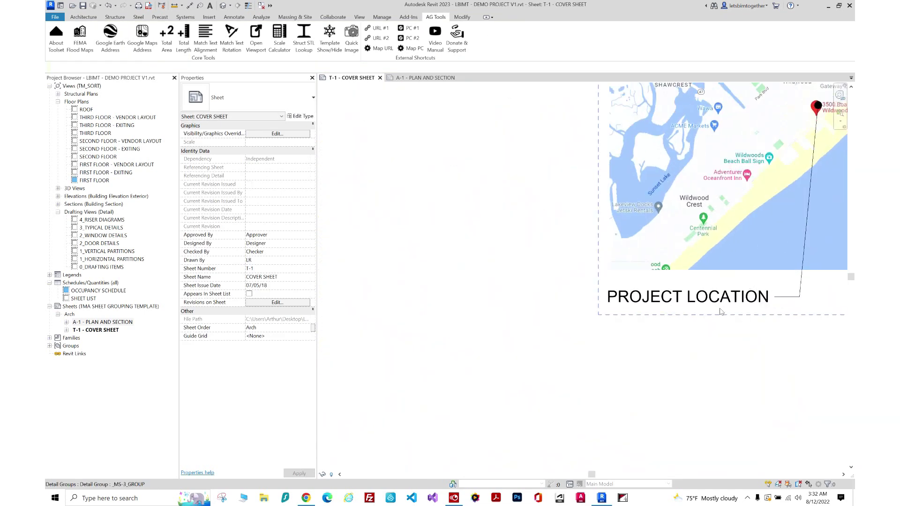
{"action": "scroll", "coordinate": [679, 239], "scroll_direction": "down", "scroll_amount": 2}
{"action": "scroll", "coordinate": [750, 177], "scroll_direction": "up", "scroll_amount": 3}
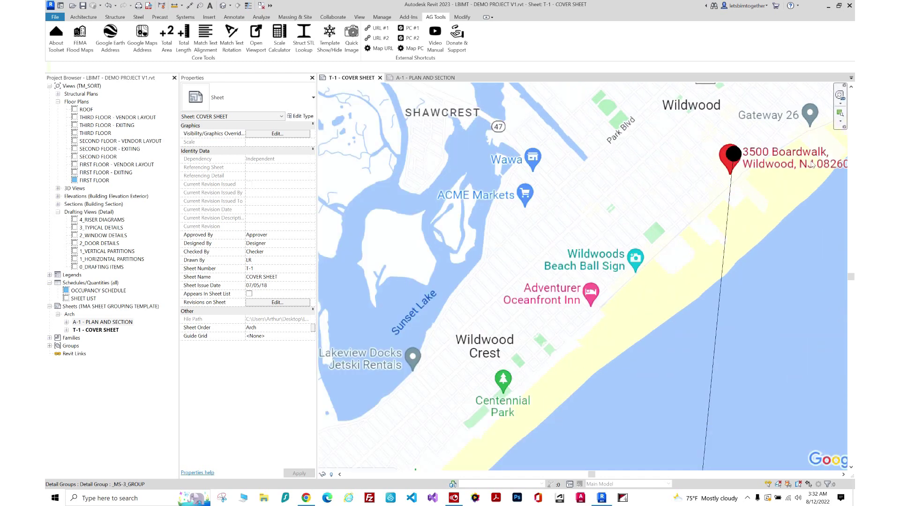
{"action": "scroll", "coordinate": [773, 188], "scroll_direction": "down", "scroll_amount": 7}
{"action": "scroll", "coordinate": [468, 211], "scroll_direction": "up", "scroll_amount": 4}
{"action": "scroll", "coordinate": [493, 225], "scroll_direction": "down", "scroll_amount": 3}
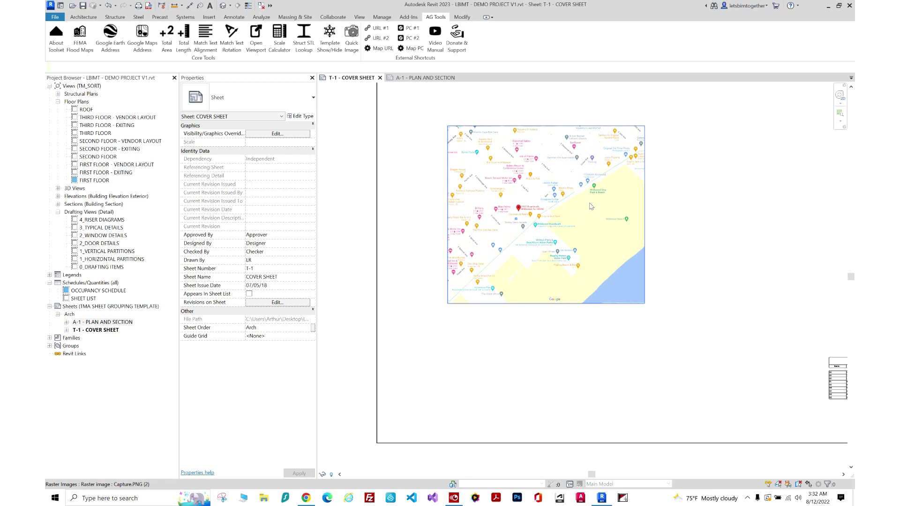
{"action": "middle_click_drag", "start_coordinate": [591, 207], "coordinate": [568, 240]}
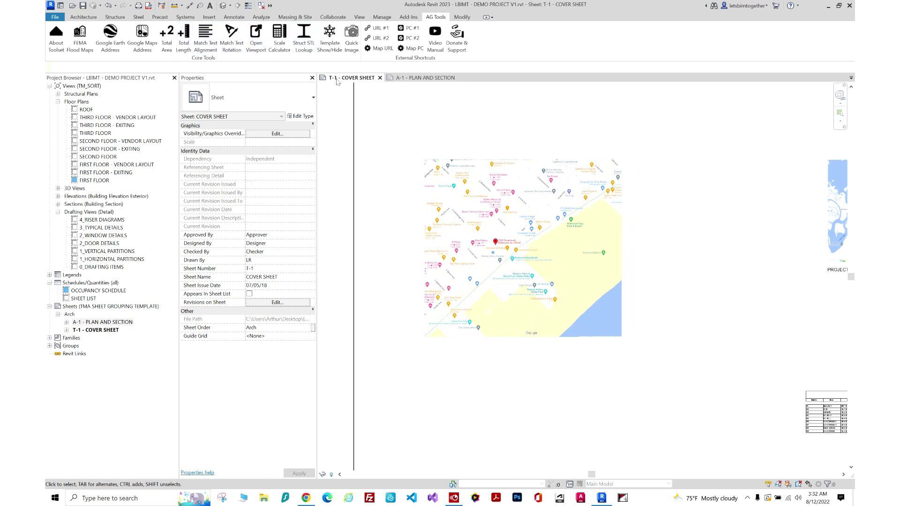
- Inspect the north arrow on the A-1 PLAN AND SECTION sheet, then minimize Revit
{"action": "left_click", "coordinate": [415, 78]}
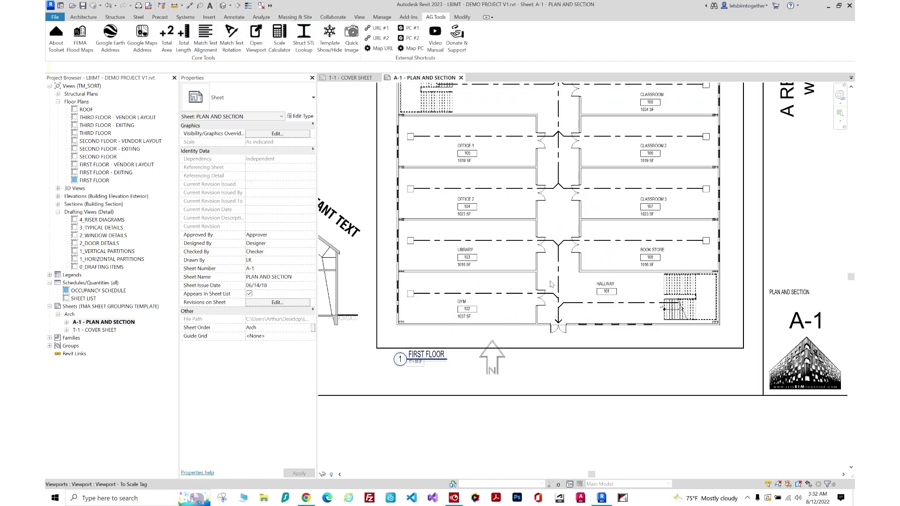
{"action": "middle_click_drag", "start_coordinate": [559, 263], "coordinate": [567, 287]}
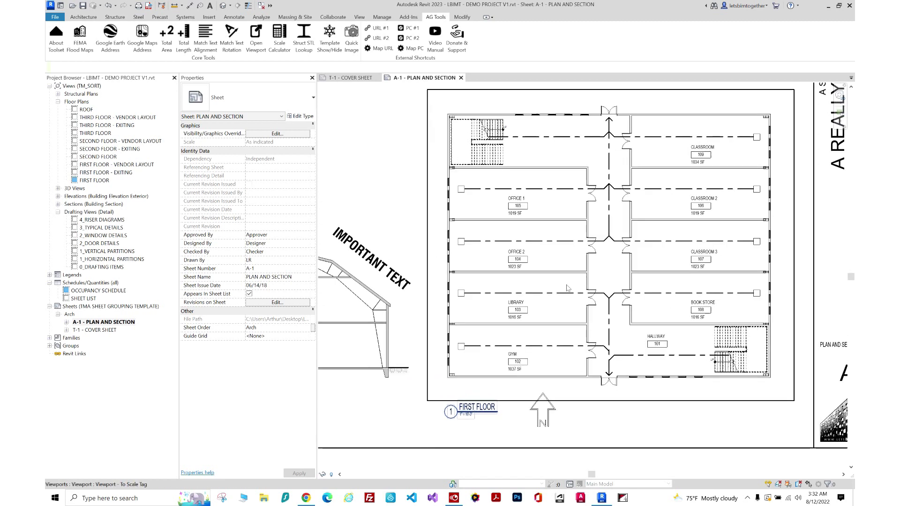
{"action": "scroll", "coordinate": [555, 296], "scroll_direction": "down", "scroll_amount": 1}
{"action": "scroll", "coordinate": [539, 401], "scroll_direction": "up", "scroll_amount": 2}
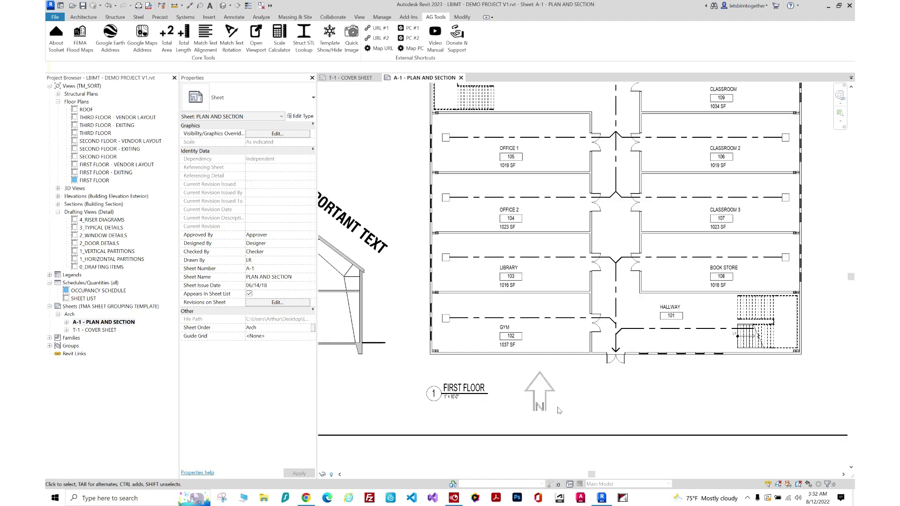
{"action": "scroll", "coordinate": [540, 400], "scroll_direction": "down", "scroll_amount": 3}
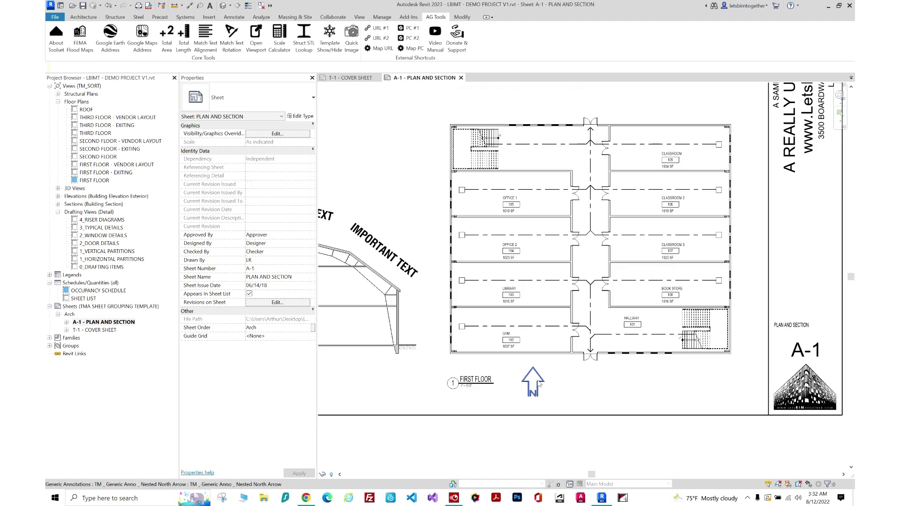
{"action": "left_click", "coordinate": [828, 6]}
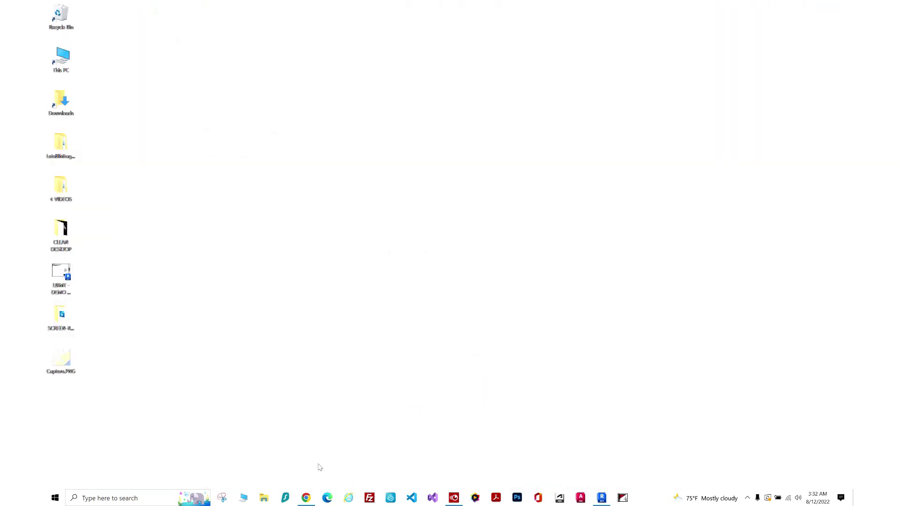
- View 3500 Boardwalk top-down in Google Earth with the view reset to north
{"action": "left_click", "coordinate": [306, 498]}
{"action": "left_click", "coordinate": [208, 5]}
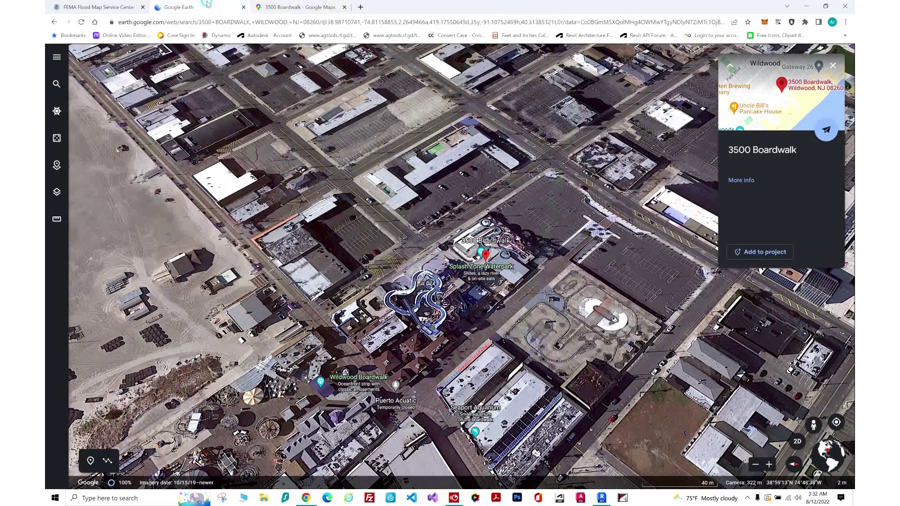
{"action": "key", "text": "o"}
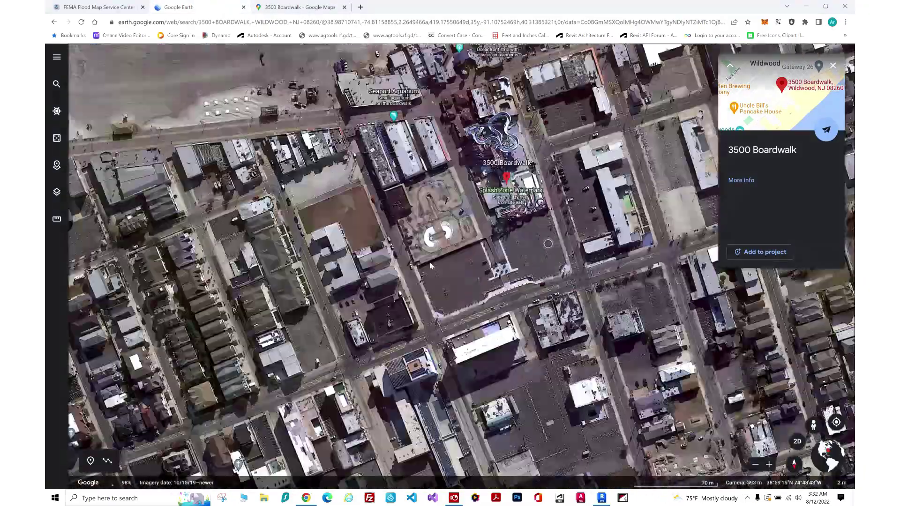
{"action": "scroll", "coordinate": [548, 243], "scroll_direction": "up", "scroll_amount": 5}
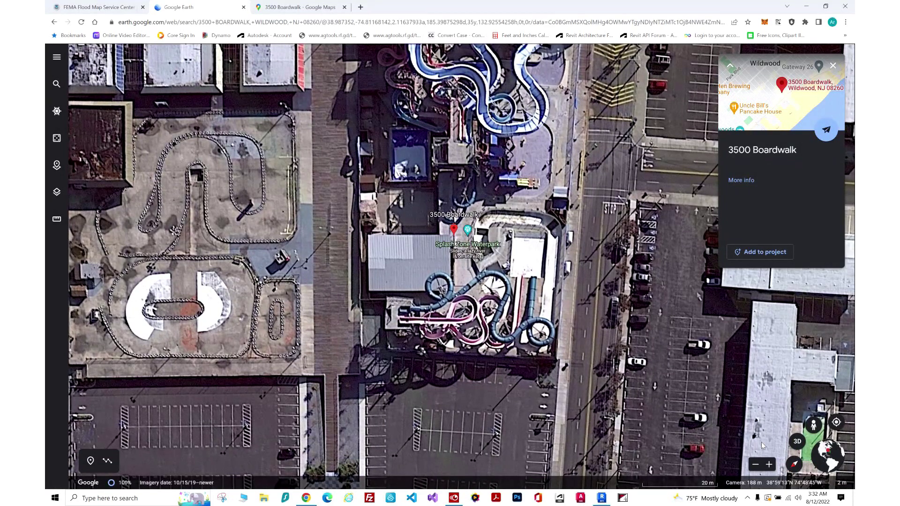
{"action": "left_click_drag", "start_coordinate": [794, 465], "coordinate": [801, 479]}
{"action": "left_click", "coordinate": [800, 477]}
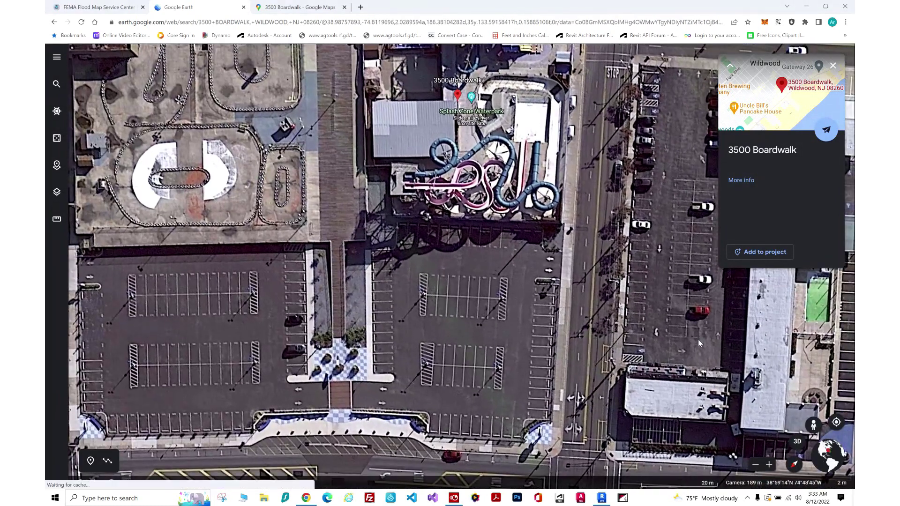
- Set the A-1 north arrow's type Angle from 0.00° to -135
{"action": "left_click", "coordinate": [808, 7]}
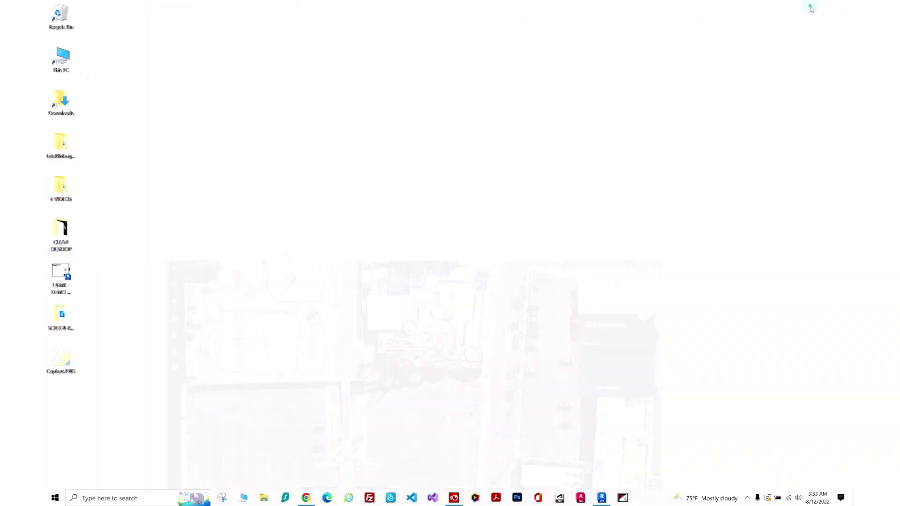
{"action": "left_click", "coordinate": [601, 498]}
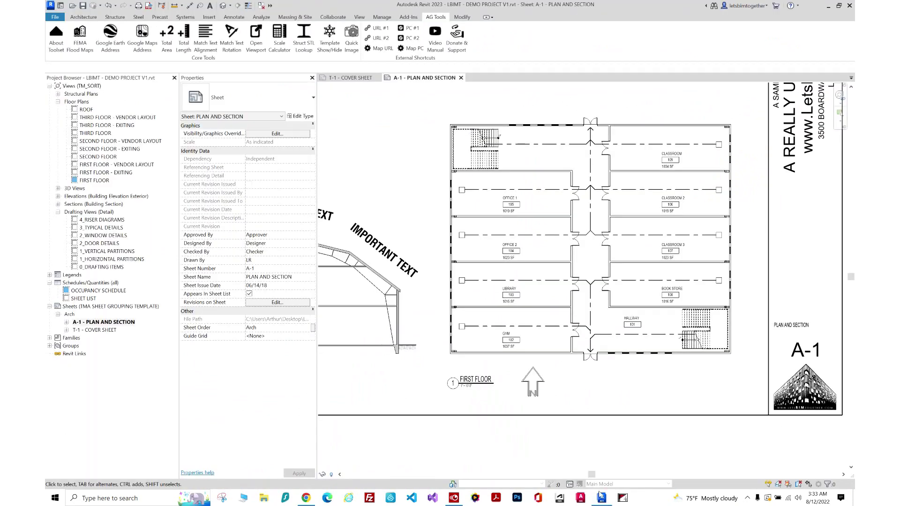
{"action": "left_click", "coordinate": [533, 394]}
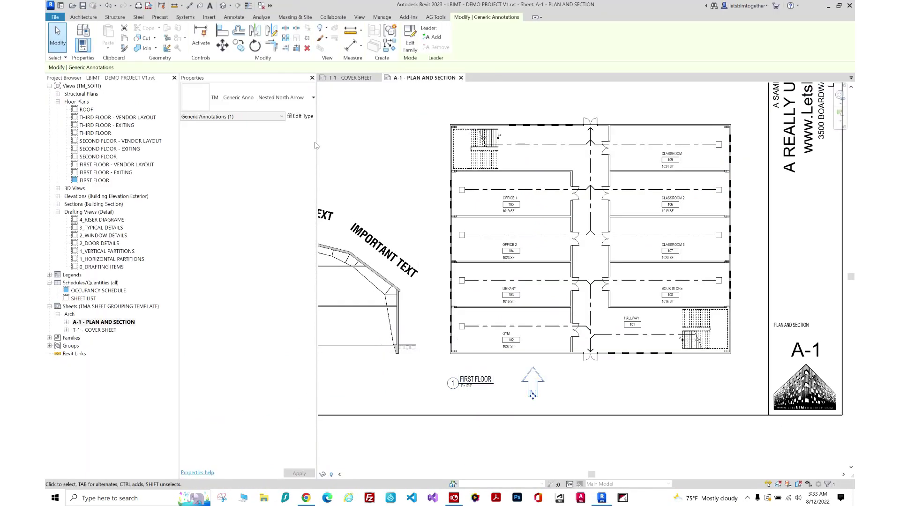
{"action": "left_click", "coordinate": [299, 117]}
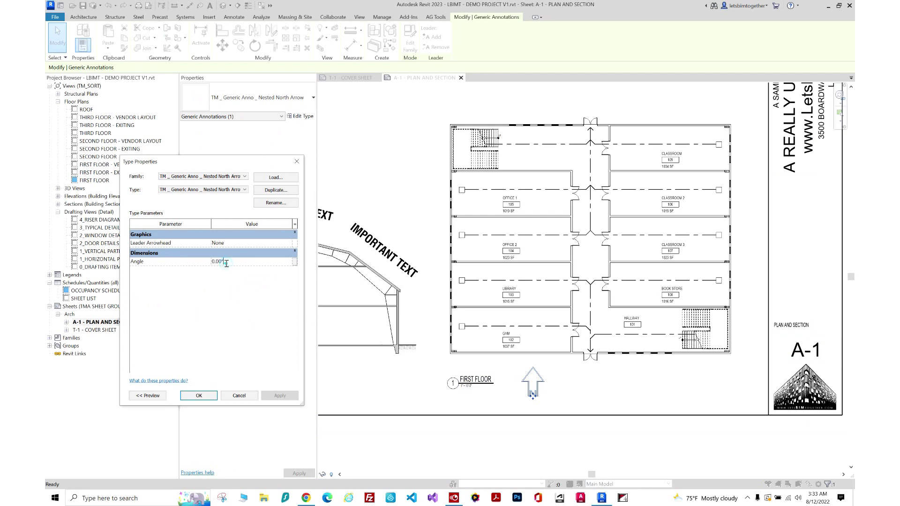
{"action": "left_click_drag", "start_coordinate": [226, 263], "coordinate": [197, 265]}
{"action": "type", "text": "-135"}
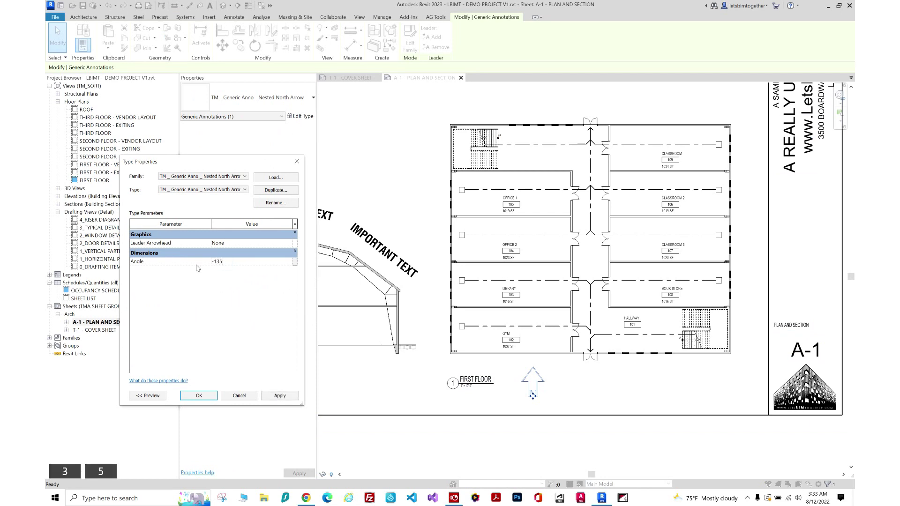
{"action": "left_click", "coordinate": [199, 395]}
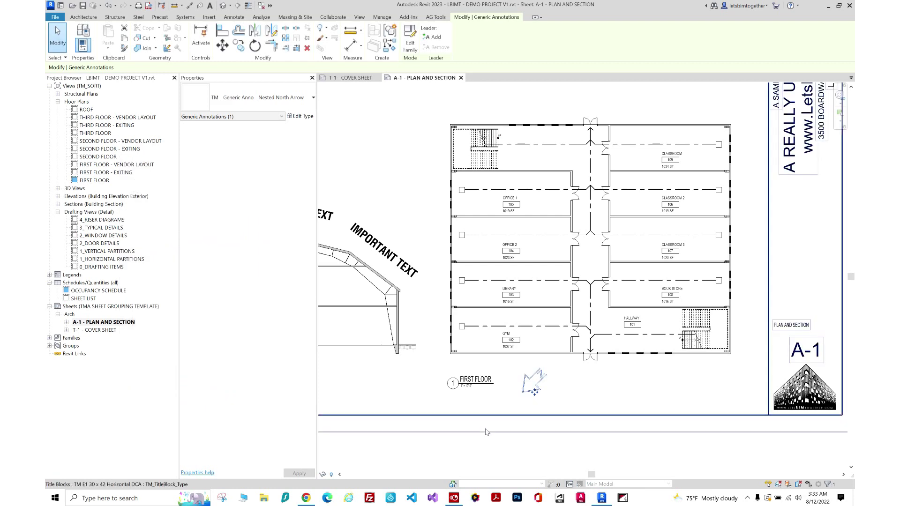
- Select the title block and pan the A-1 sheet to frame the plan and notes
{"action": "left_click", "coordinate": [486, 431]}
{"action": "scroll", "coordinate": [546, 395], "scroll_direction": "down", "scroll_amount": 2}
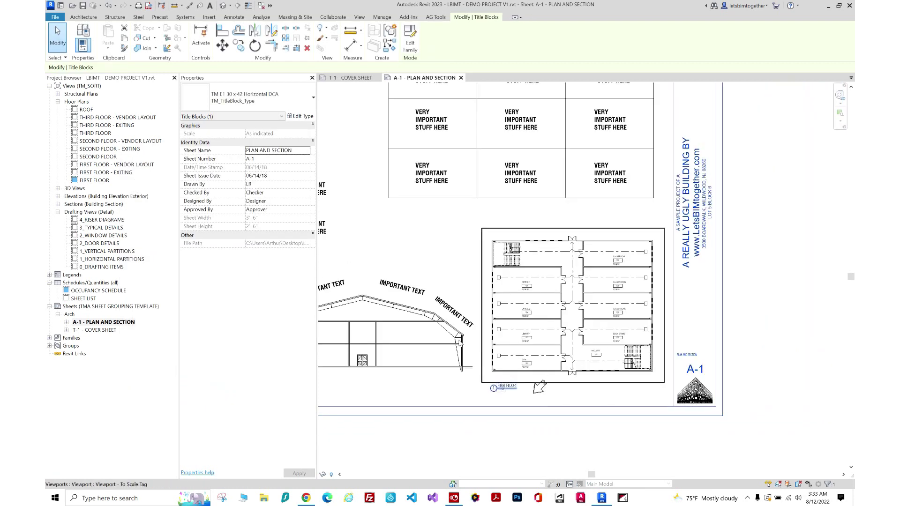
{"action": "middle_click_drag", "start_coordinate": [460, 343], "coordinate": [513, 358]}
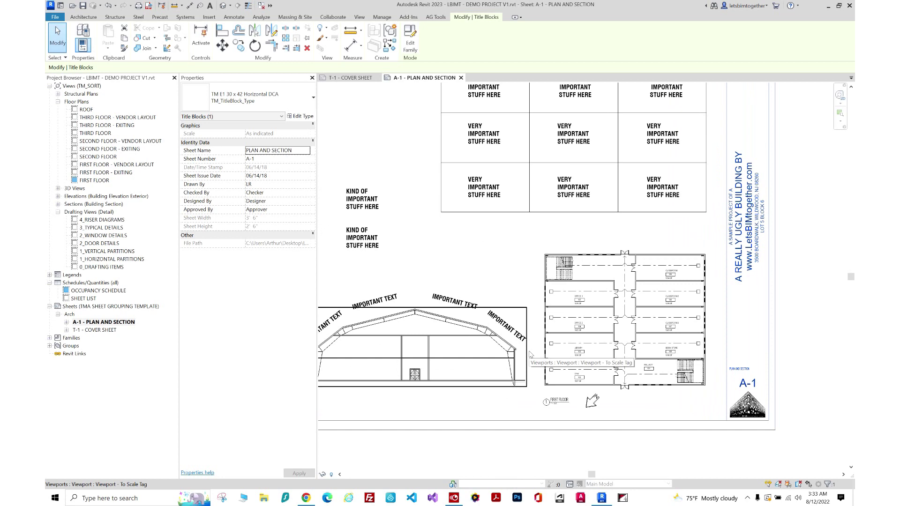
{"action": "middle_click_drag", "start_coordinate": [549, 324], "coordinate": [560, 334]}
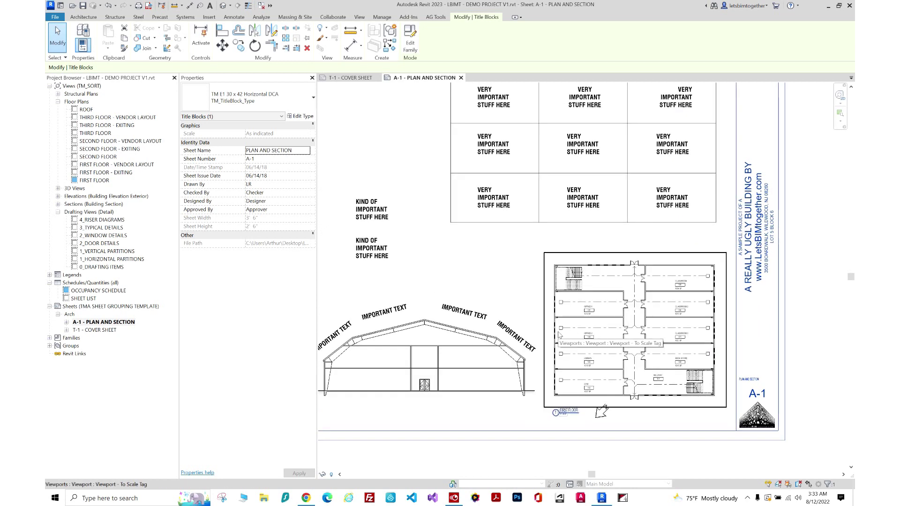